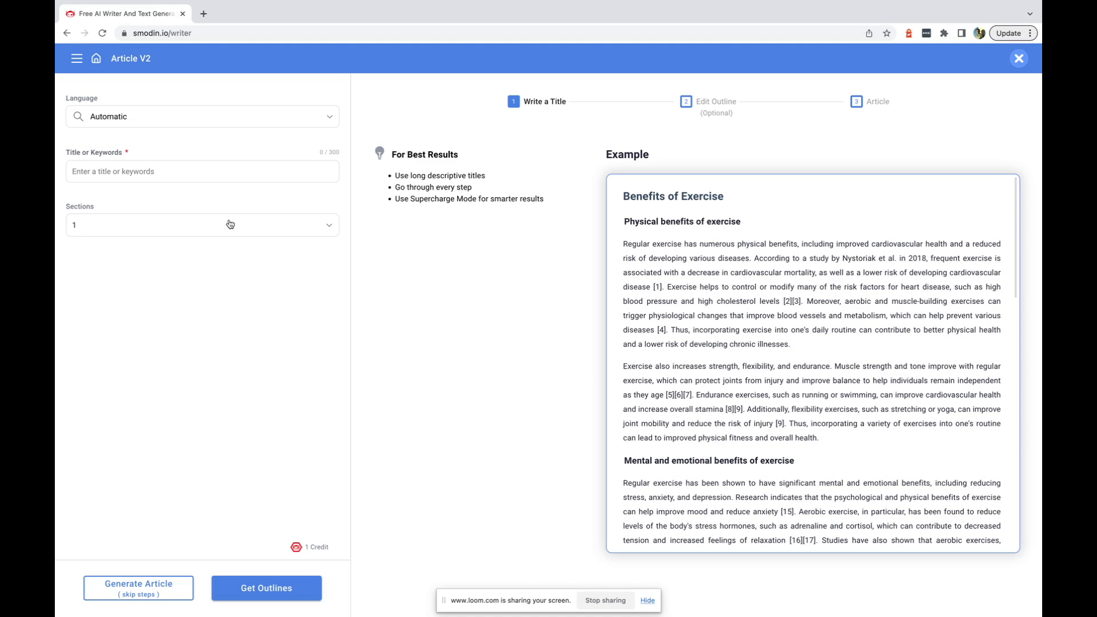
- Enter the article title "Are AI Content Detectors Accurate?" and set the number of sections to 3
{"action": "left_click", "coordinate": [185, 172]}
{"action": "type", "text": "Are AI Content Detectors Accurate?"}
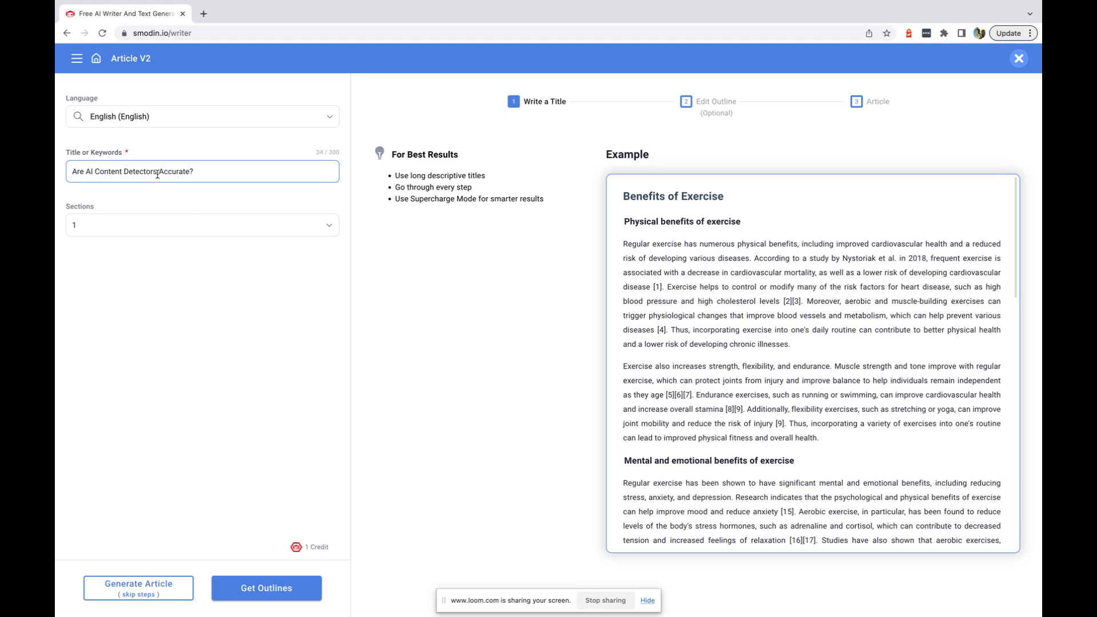
{"action": "left_click", "coordinate": [110, 226]}
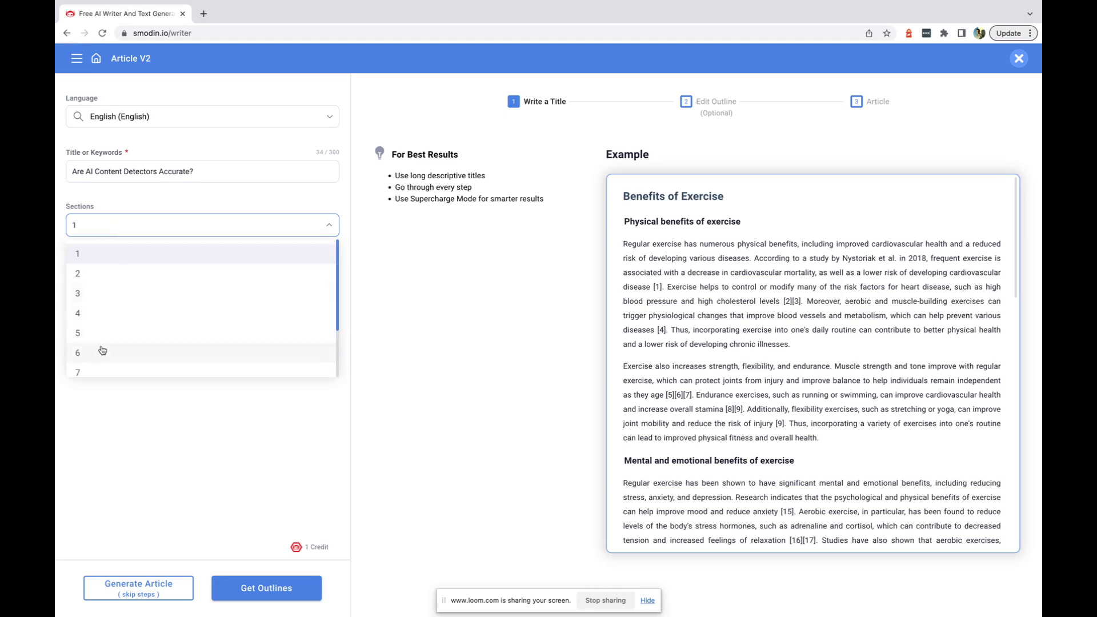
{"action": "left_click", "coordinate": [81, 293]}
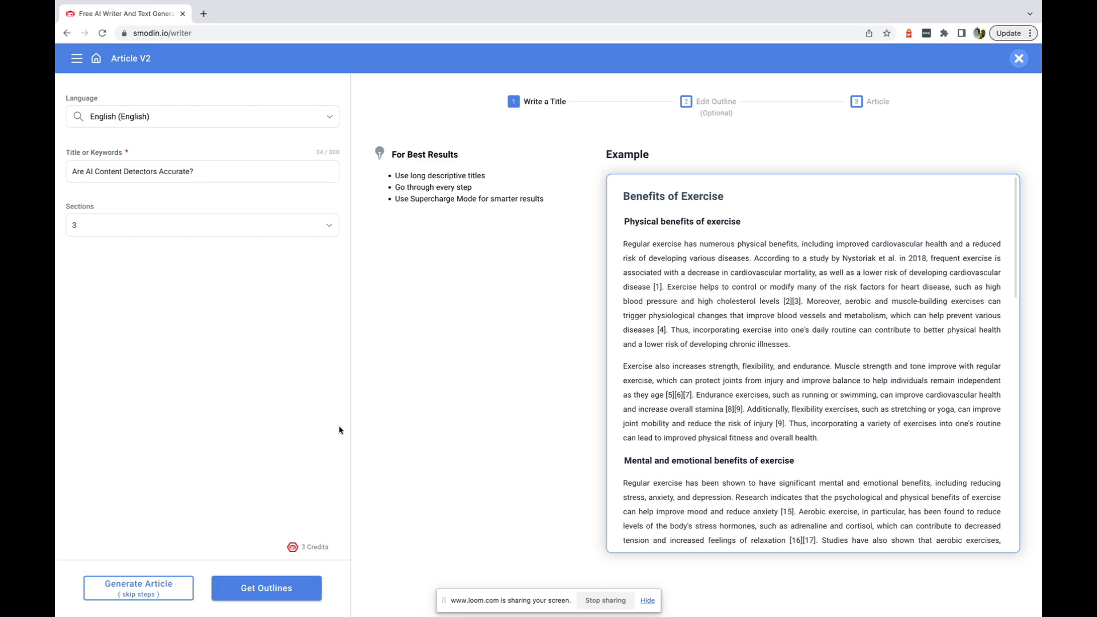
- Generate the outlines for the article instead of skipping straight to the full text
{"action": "left_click", "coordinate": [259, 598]}
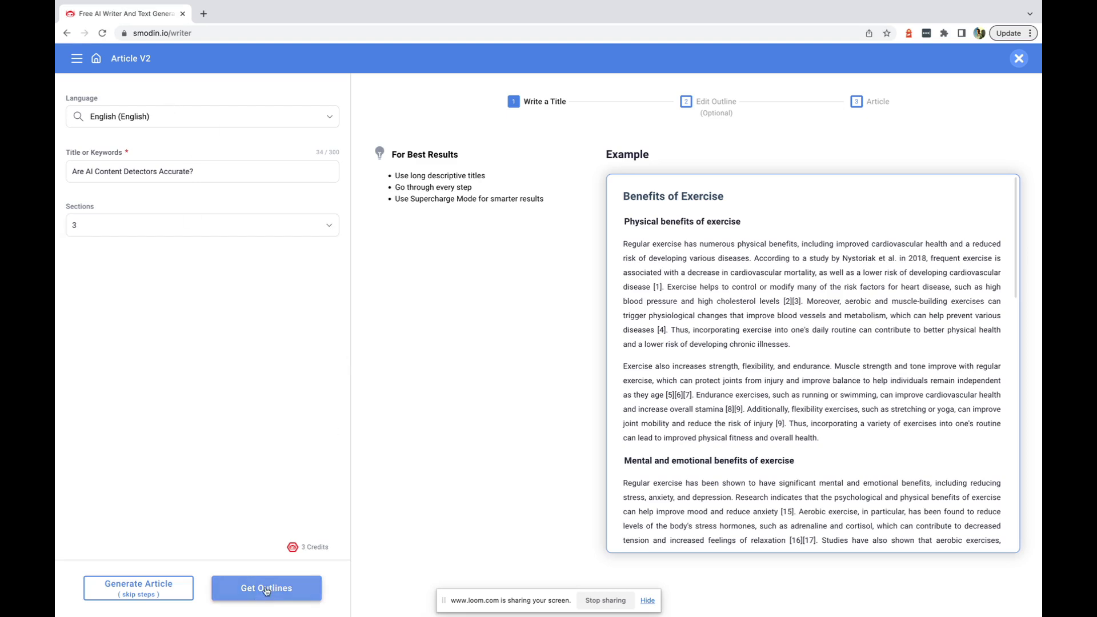
{"action": "left_click", "coordinate": [276, 593]}
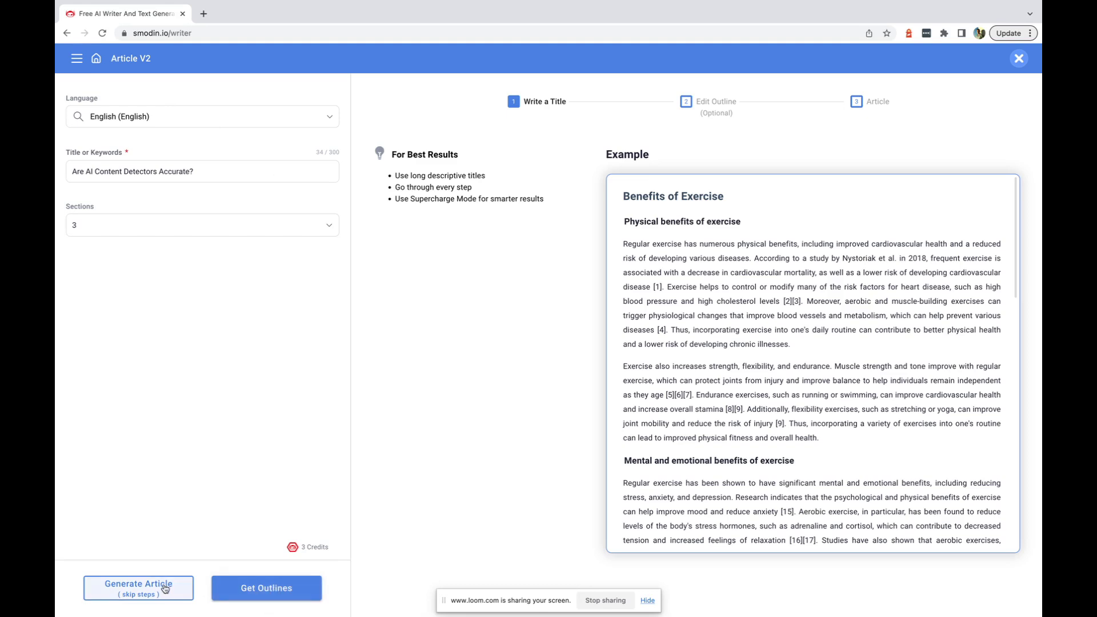
{"action": "left_click", "coordinate": [262, 589]}
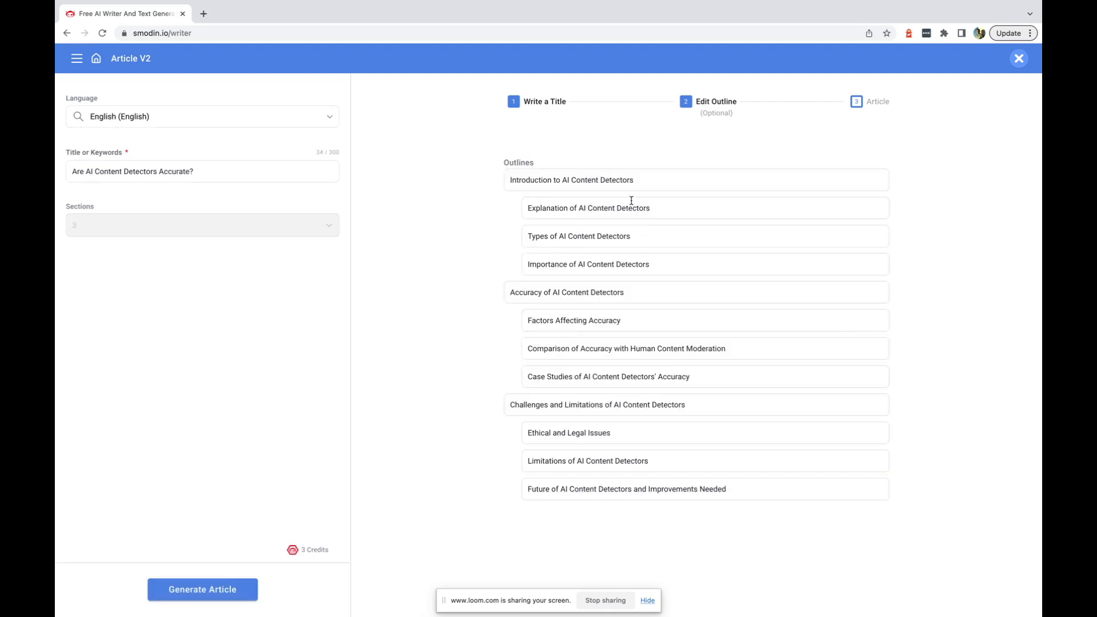
- Replace the first subheading under "Challenges and Limitations of AI Content Detectors" with "The ethical power of AI Content Detectors"
{"action": "left_click", "coordinate": [671, 213]}
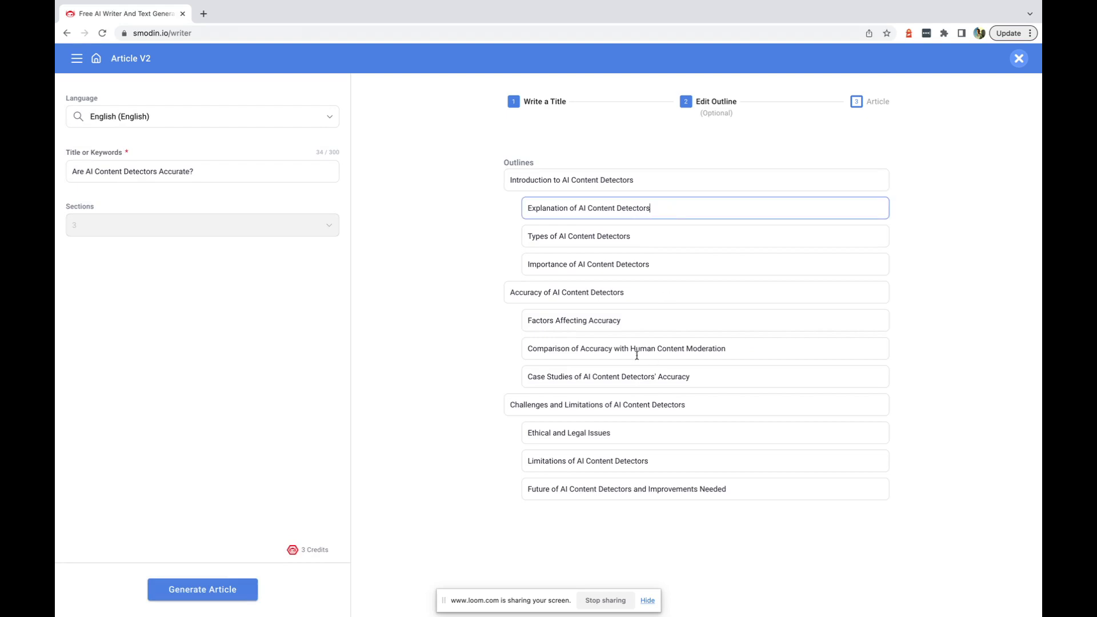
{"action": "triple_click", "coordinate": [531, 408]}
{"action": "key", "text": "Right"}
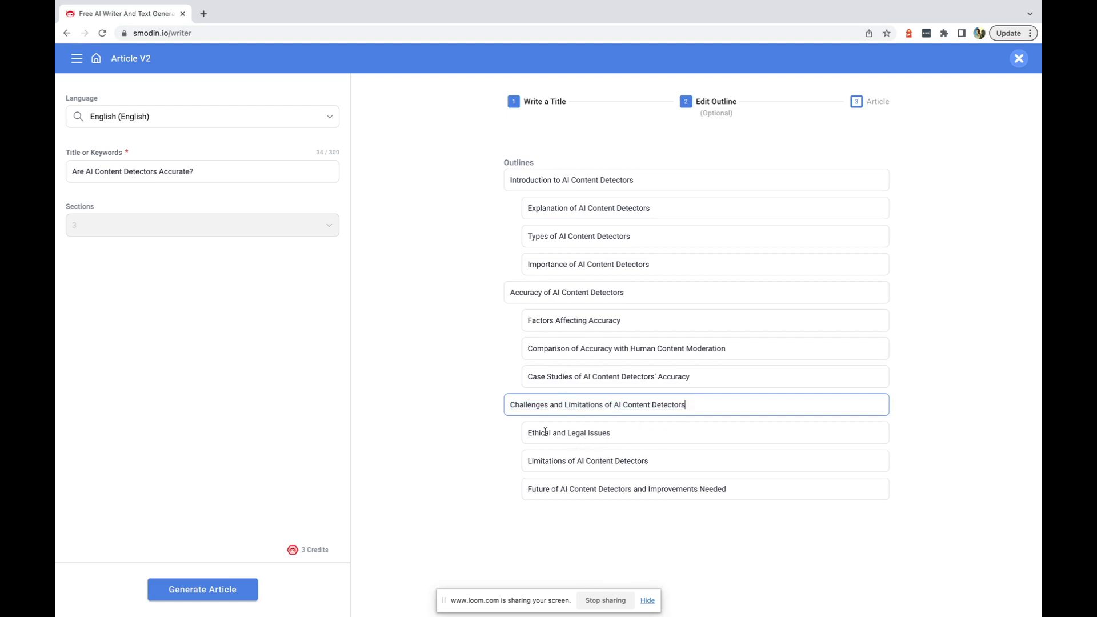
{"action": "left_click", "coordinate": [529, 434]}
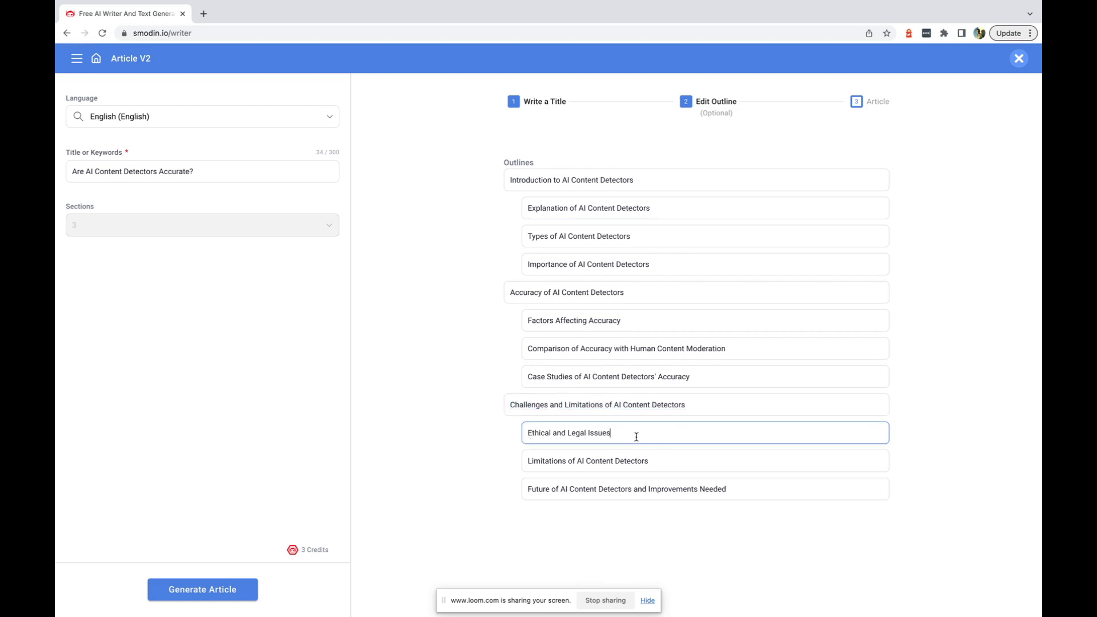
{"action": "triple_click", "coordinate": [548, 432]}
{"action": "type", "text": "The ethical power of AI Content Detectors"}
{"action": "left_click", "coordinate": [469, 262]}
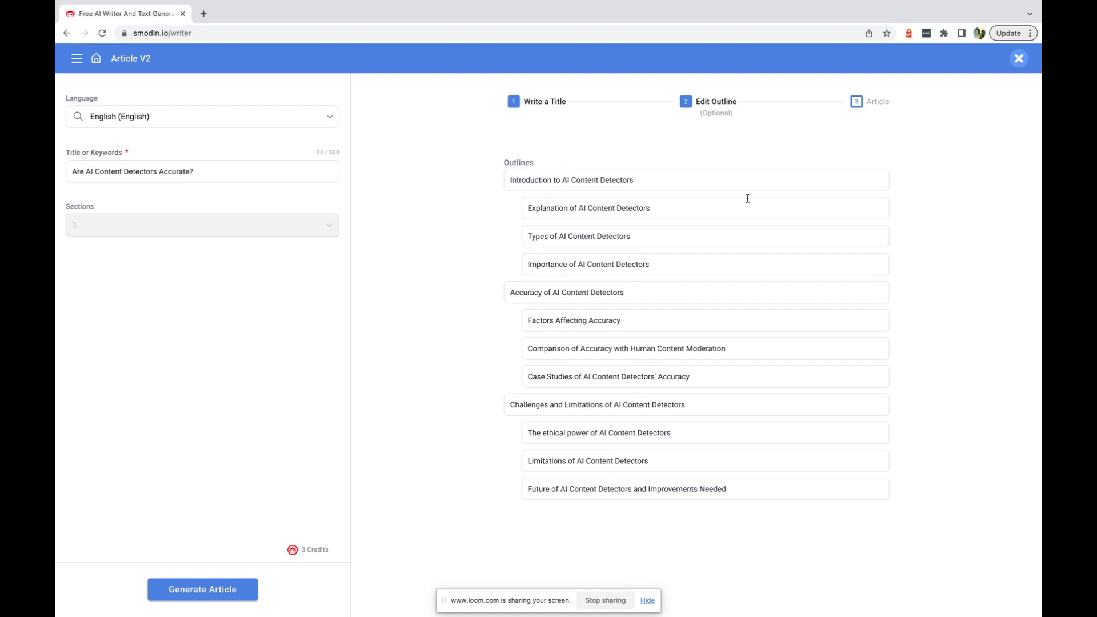
- Generate the article from the edited outline and look through its text and references
{"action": "left_click", "coordinate": [202, 589]}
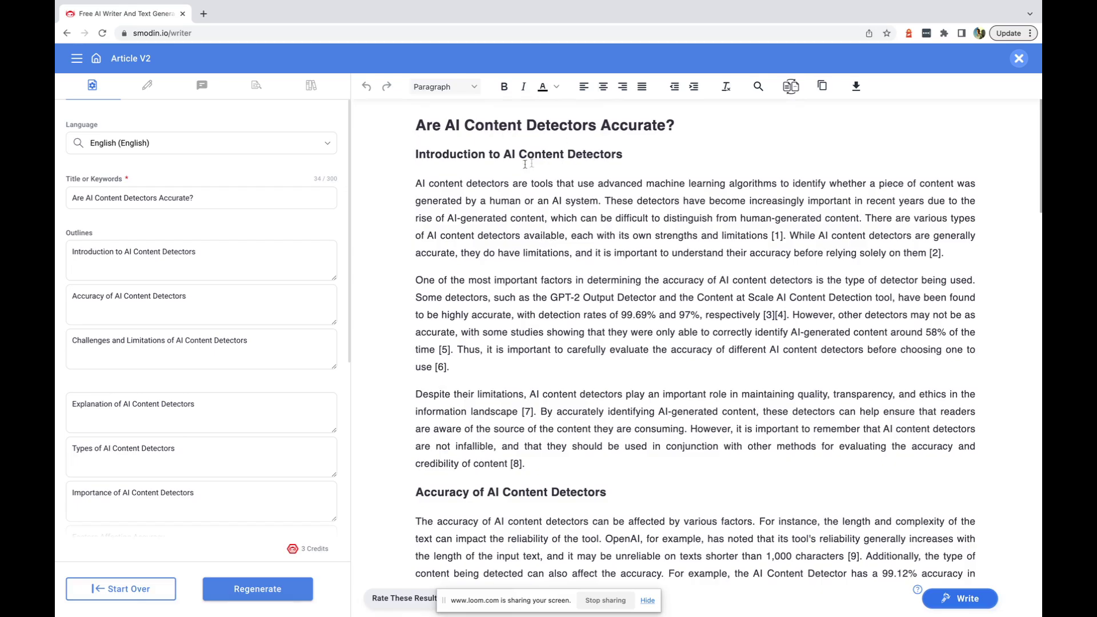
{"action": "scroll", "coordinate": [533, 300], "scroll_direction": "down", "scroll_amount": 20}
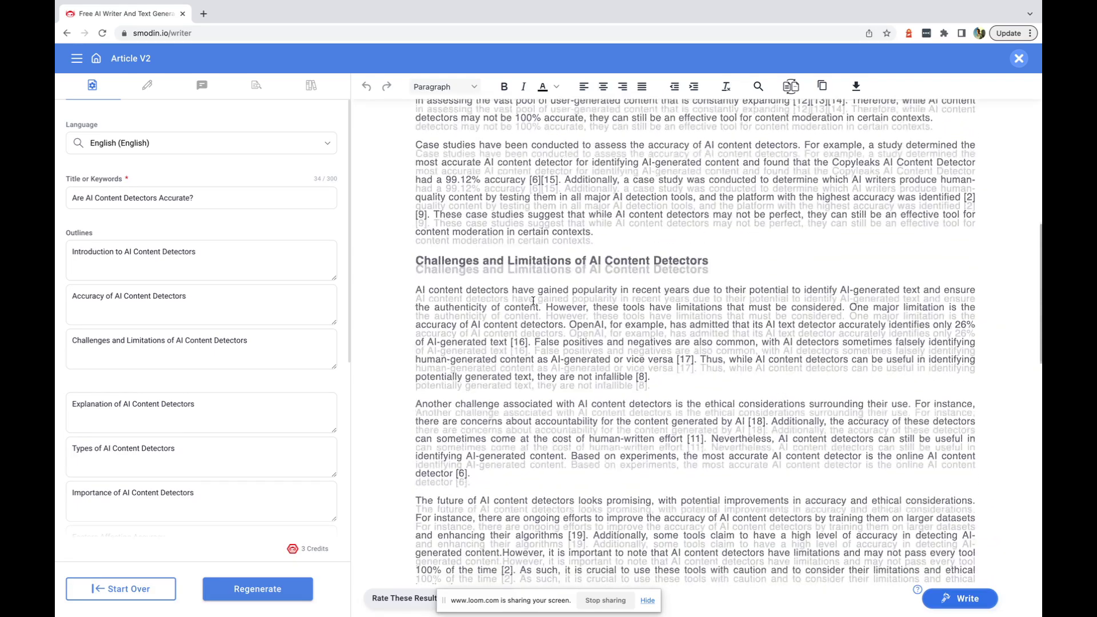
{"action": "scroll", "coordinate": [533, 300], "scroll_direction": "up", "scroll_amount": 20}
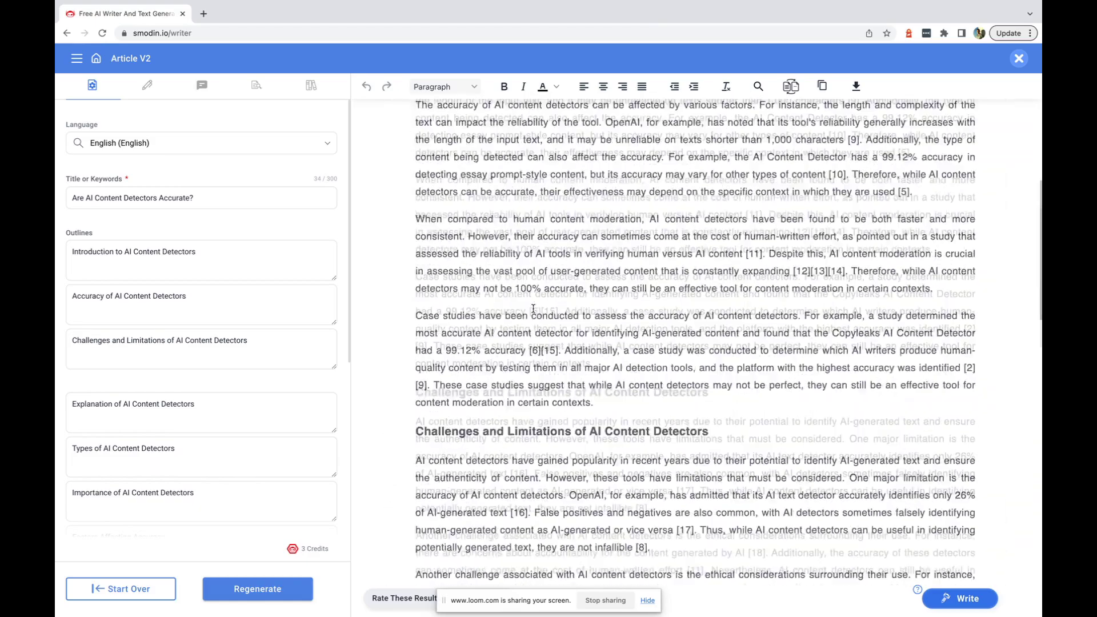
{"action": "left_click_drag", "start_coordinate": [771, 236], "coordinate": [782, 236]}
{"action": "scroll", "coordinate": [670, 304], "scroll_direction": "down", "scroll_amount": 20}
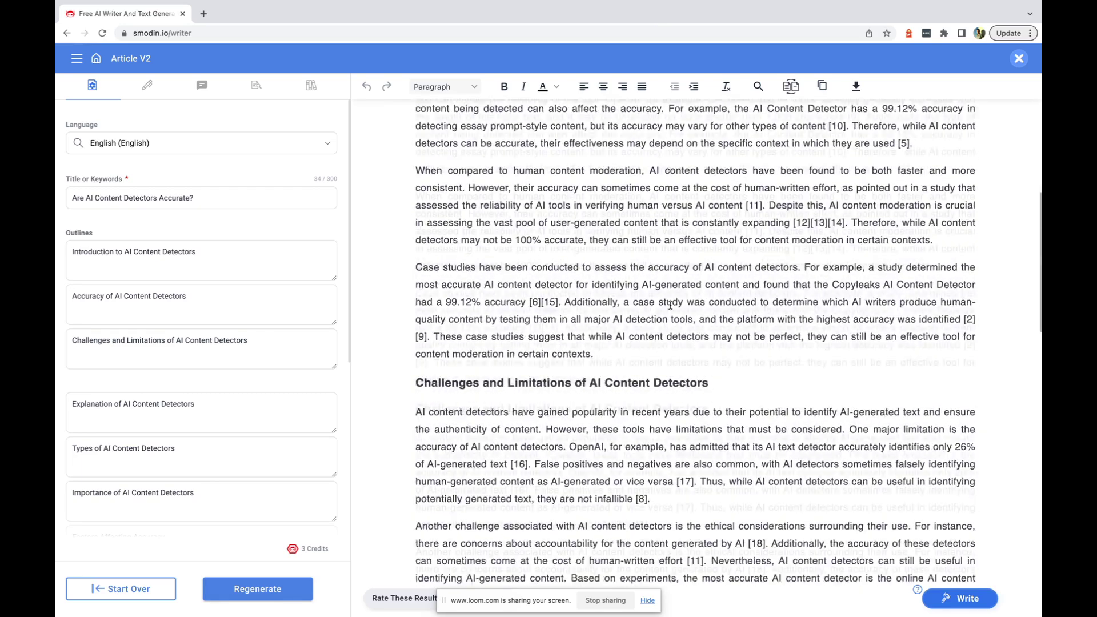
{"action": "scroll", "coordinate": [640, 277], "scroll_direction": "down", "scroll_amount": 6}
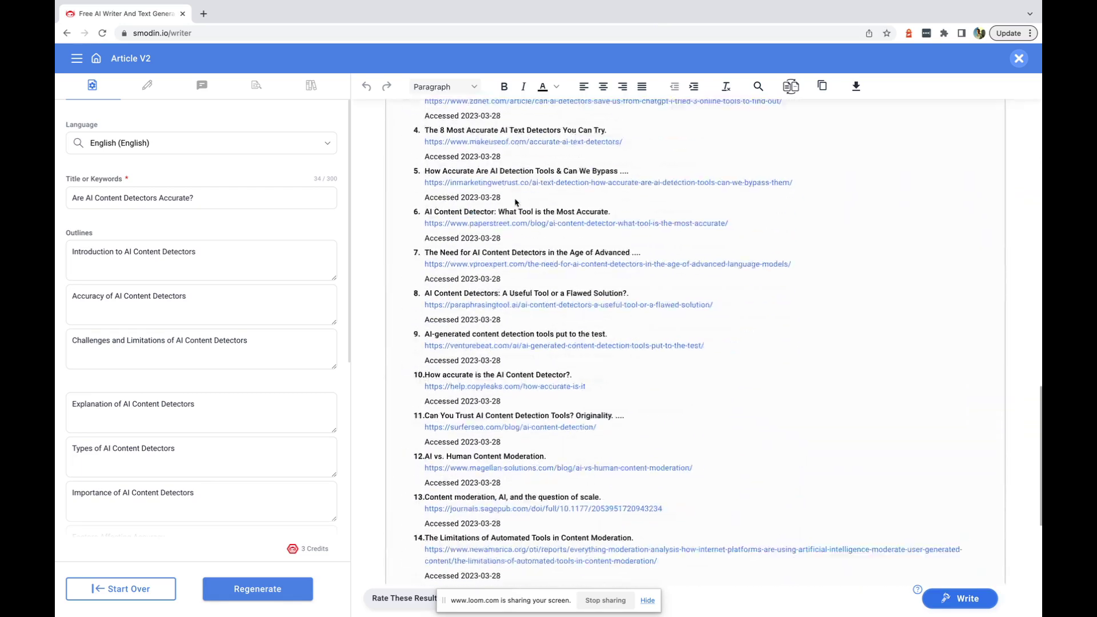
{"action": "scroll", "coordinate": [515, 203], "scroll_direction": "up", "scroll_amount": 20}
{"action": "scroll", "coordinate": [515, 200], "scroll_direction": "down", "scroll_amount": 20}
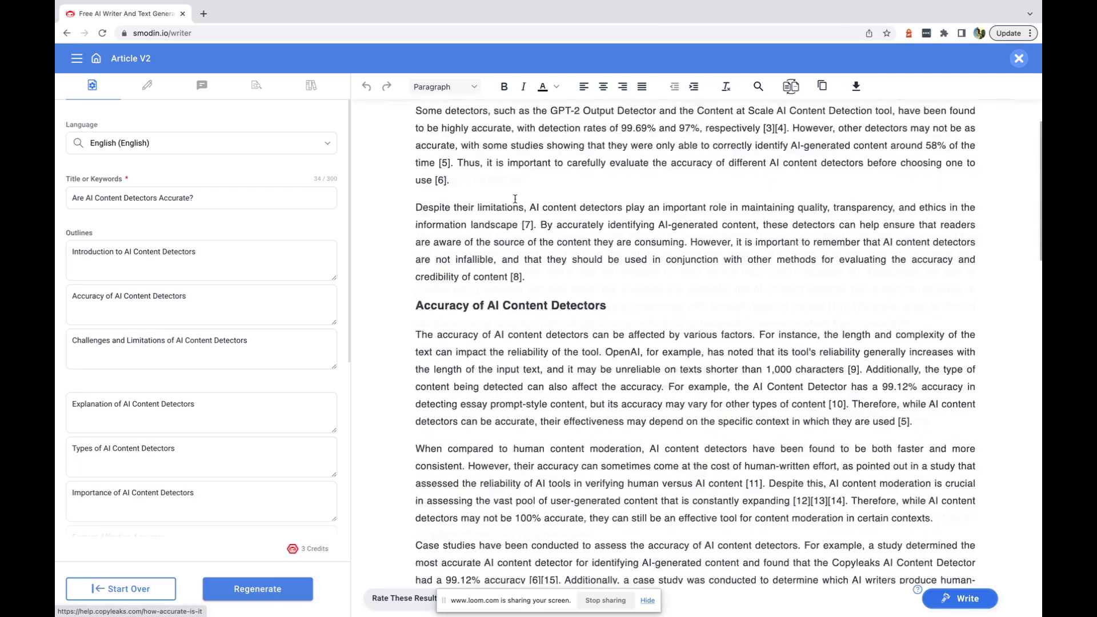
- Open the article's reference manager and show the source text of the first three references
{"action": "left_click", "coordinate": [318, 87]}
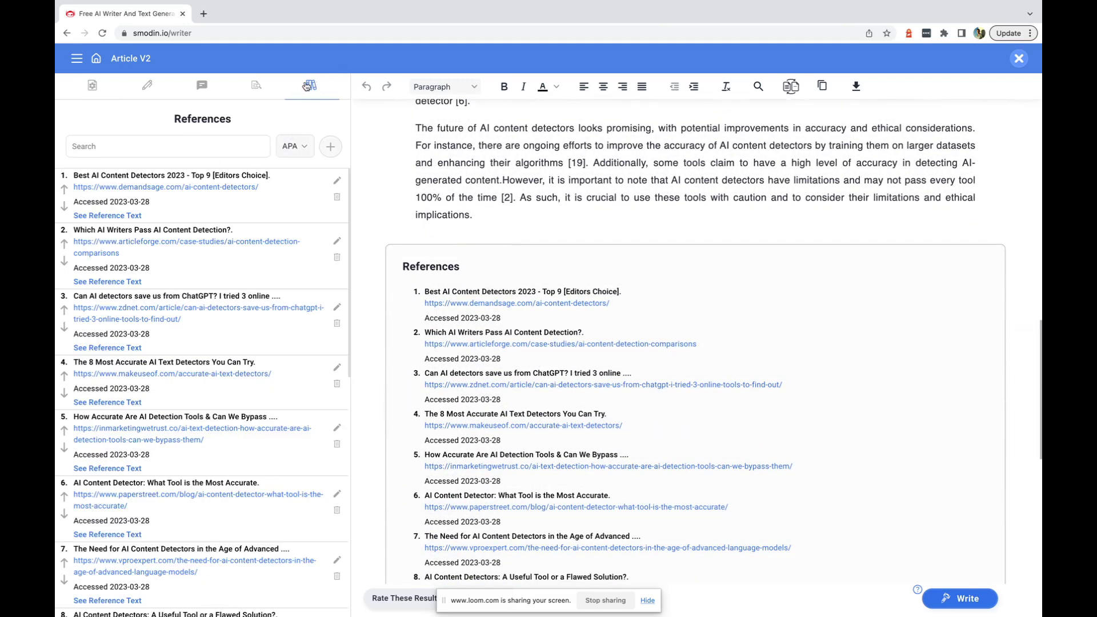
{"action": "left_click", "coordinate": [85, 216]}
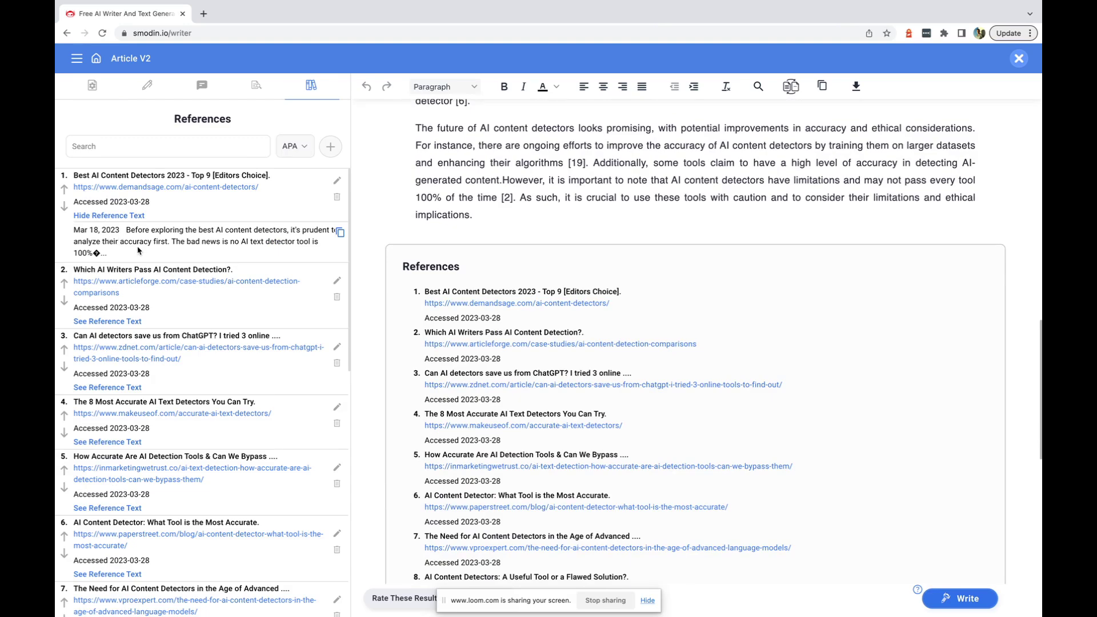
{"action": "left_click", "coordinate": [127, 322]}
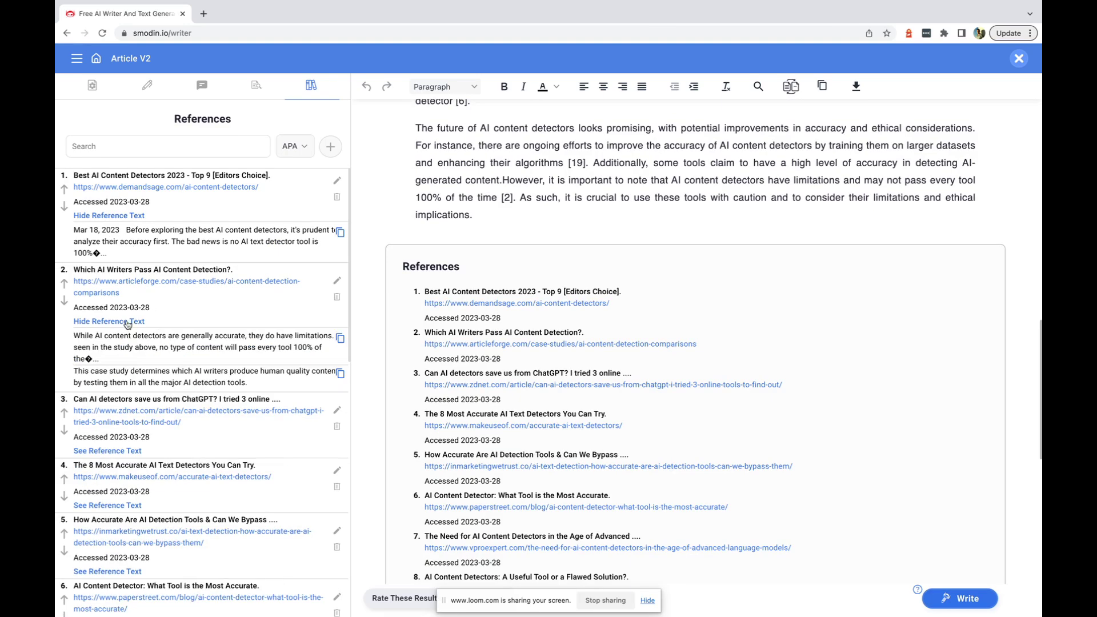
{"action": "left_click", "coordinate": [92, 451]}
{"action": "scroll", "coordinate": [147, 457], "scroll_direction": "down", "scroll_amount": 1}
{"action": "scroll", "coordinate": [547, 356], "scroll_direction": "up", "scroll_amount": 4}
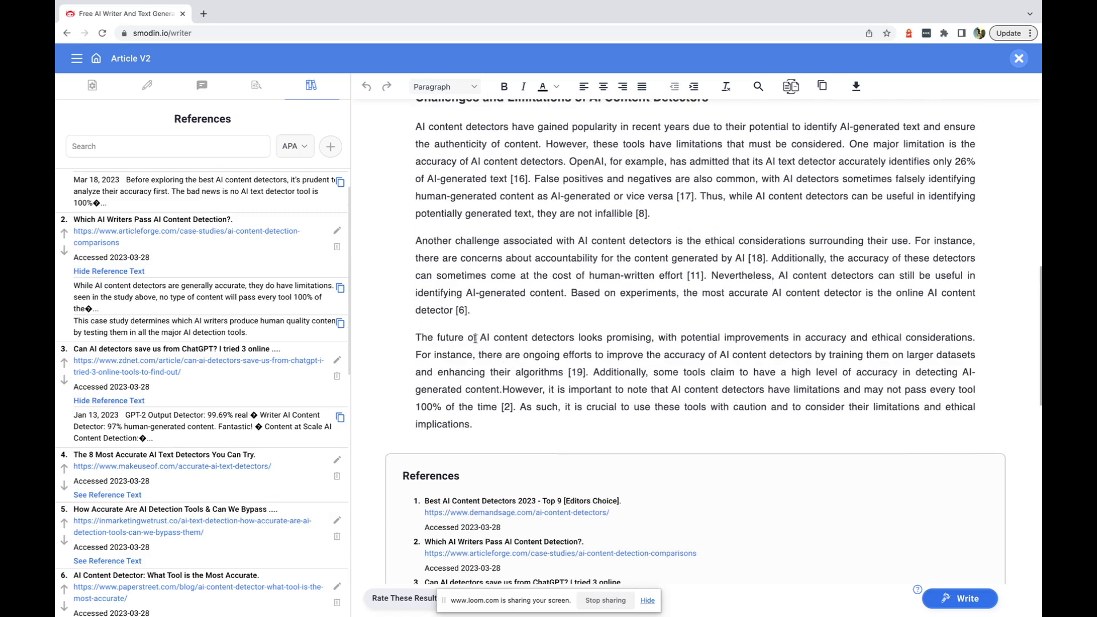
- Highlight citation [19] in the paragraph on the future of AI content detectors and show that reference's source text
{"action": "left_click_drag", "start_coordinate": [642, 336], "coordinate": [475, 337]}
{"action": "left_click", "coordinate": [594, 378]}
{"action": "left_click_drag", "start_coordinate": [586, 372], "coordinate": [560, 372]}
{"action": "scroll", "coordinate": [200, 403], "scroll_direction": "down", "scroll_amount": 15}
{"action": "left_click", "coordinate": [125, 595]}
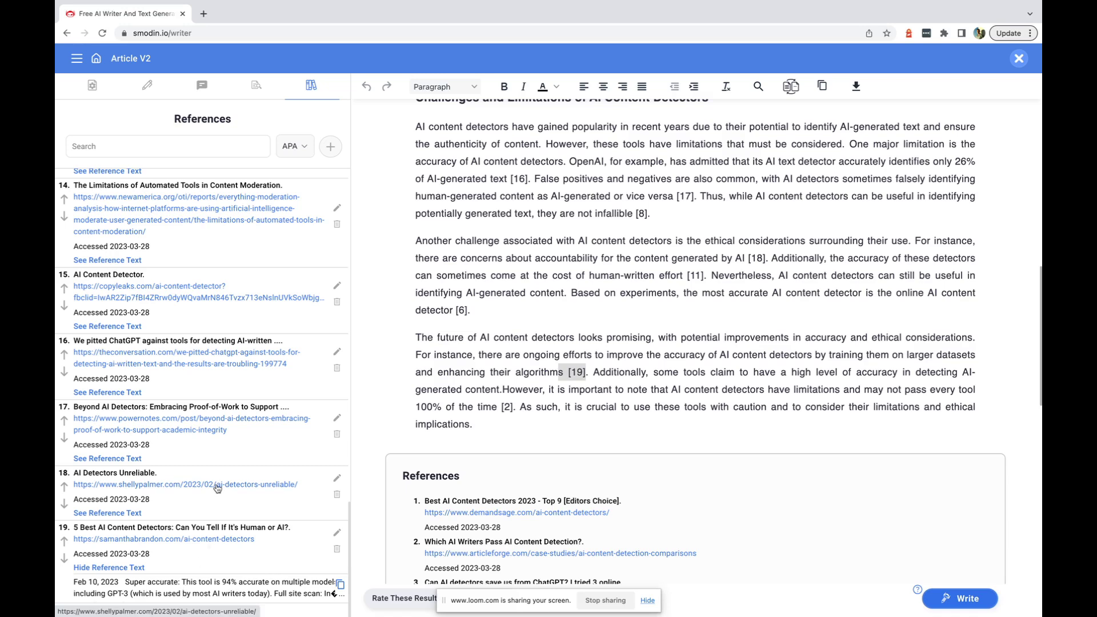
{"action": "scroll", "coordinate": [217, 488], "scroll_direction": "up", "scroll_amount": 15}
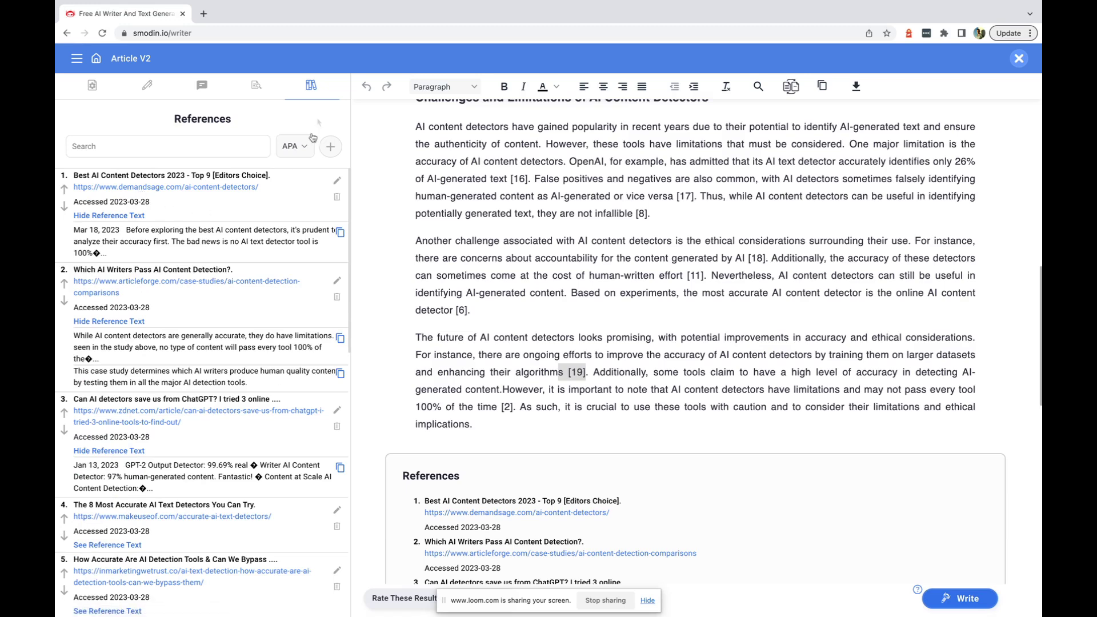
- Open the research tool and choose the "Find a source for" search type
{"action": "left_click", "coordinate": [256, 87]}
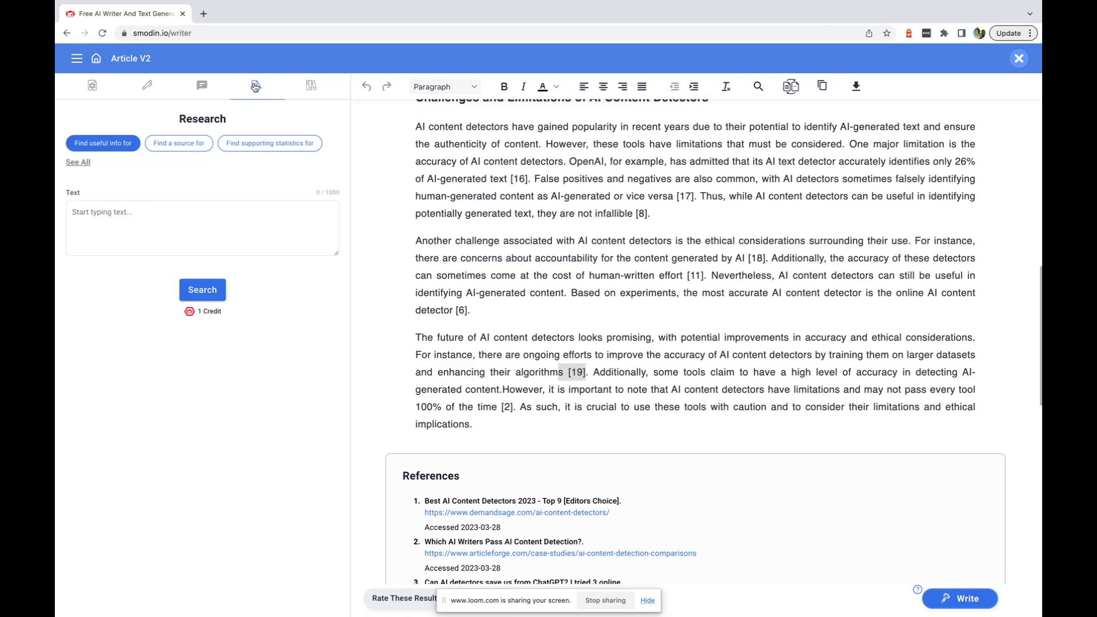
{"action": "scroll", "coordinate": [565, 266], "scroll_direction": "up", "scroll_amount": 1}
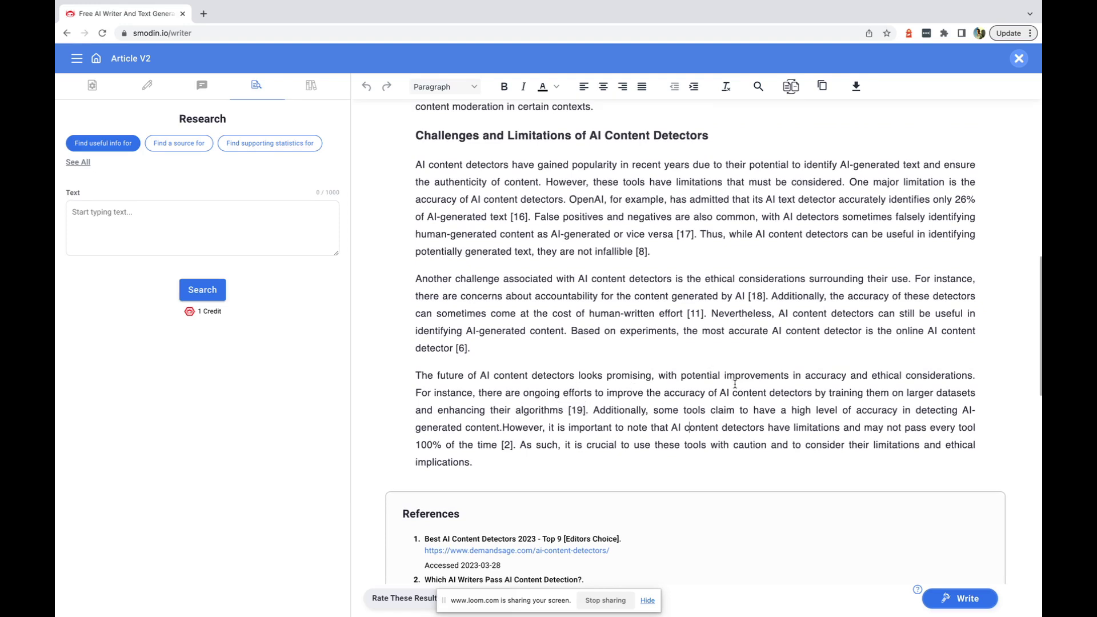
{"action": "left_click", "coordinate": [163, 235]}
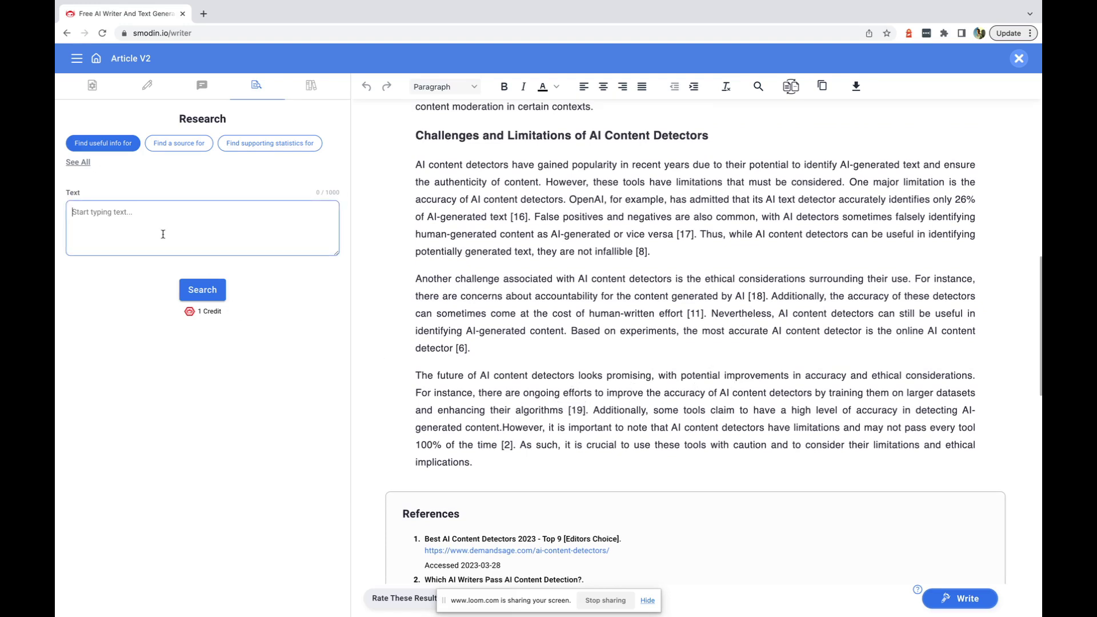
{"action": "left_click", "coordinate": [160, 146]}
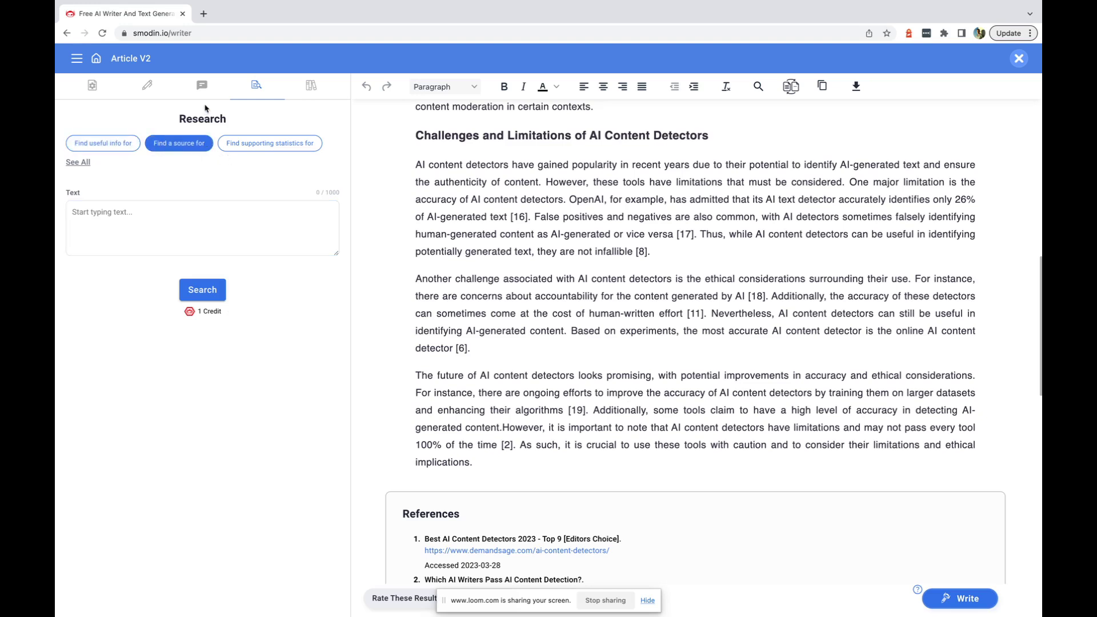
- Ask the AI chat "How easy is it to bypass ai content detectors?"
{"action": "left_click", "coordinate": [202, 86]}
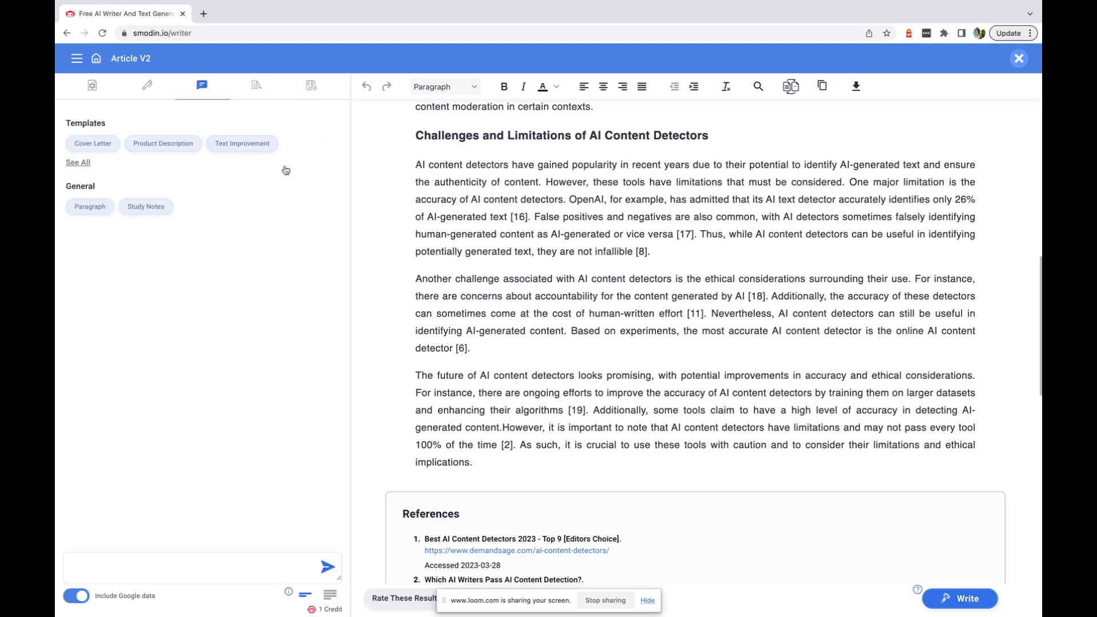
{"action": "left_click", "coordinate": [90, 570]}
{"action": "type", "text": "How easy is it to bypass ai content dtecto"}
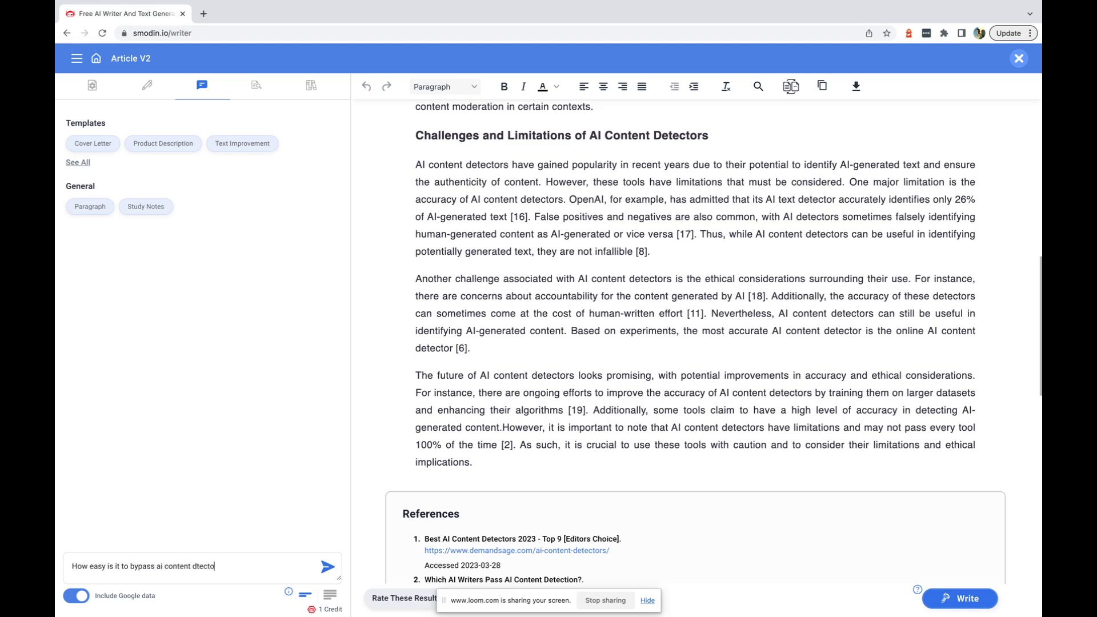
{"action": "type", "text": "ctors?"}
{"action": "left_click", "coordinate": [329, 570]}
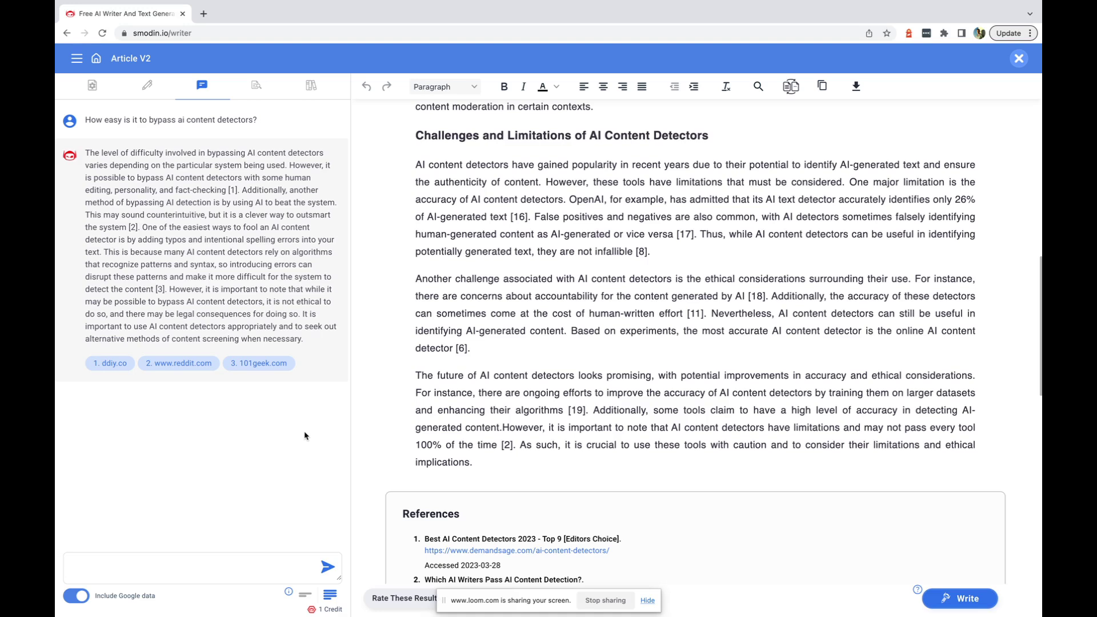
- Expand the sources of the chat answer and add the ddiy.co source to the article's references, checking the reference list
{"action": "left_click", "coordinate": [114, 367]}
{"action": "scroll", "coordinate": [137, 349], "scroll_direction": "down", "scroll_amount": 2}
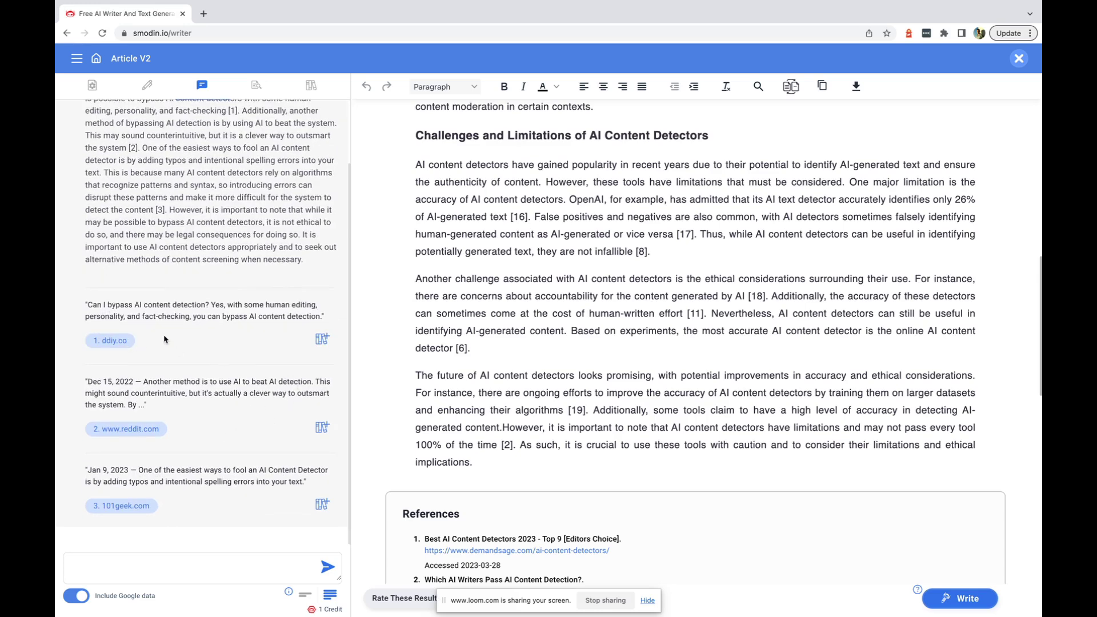
{"action": "scroll", "coordinate": [164, 340], "scroll_direction": "up", "scroll_amount": 1}
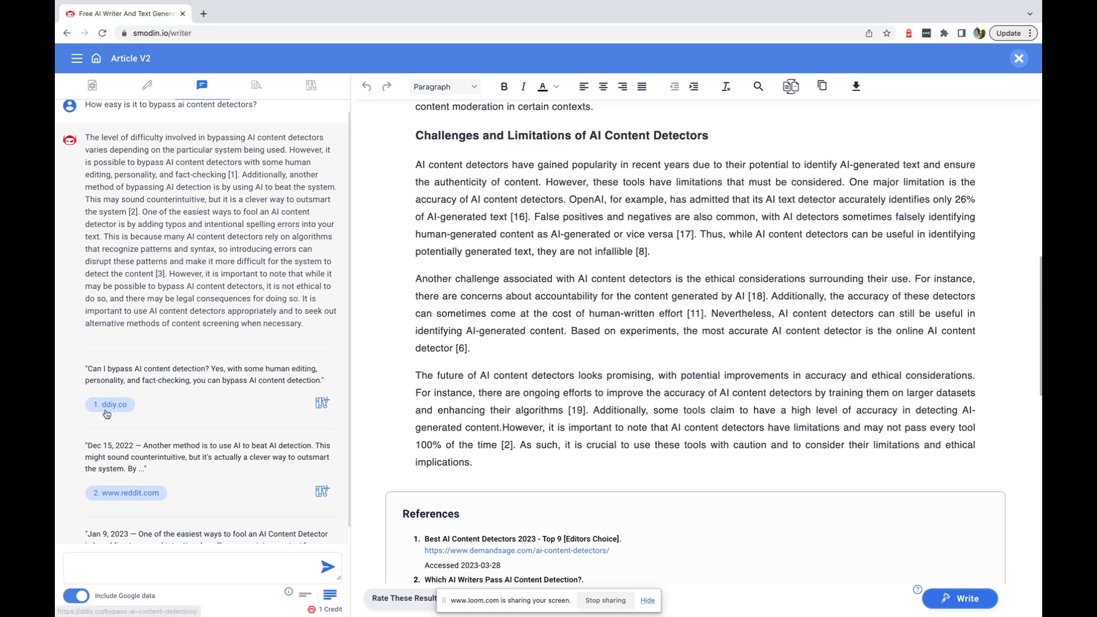
{"action": "triple_click", "coordinate": [234, 377]}
{"action": "left_click", "coordinate": [194, 377]}
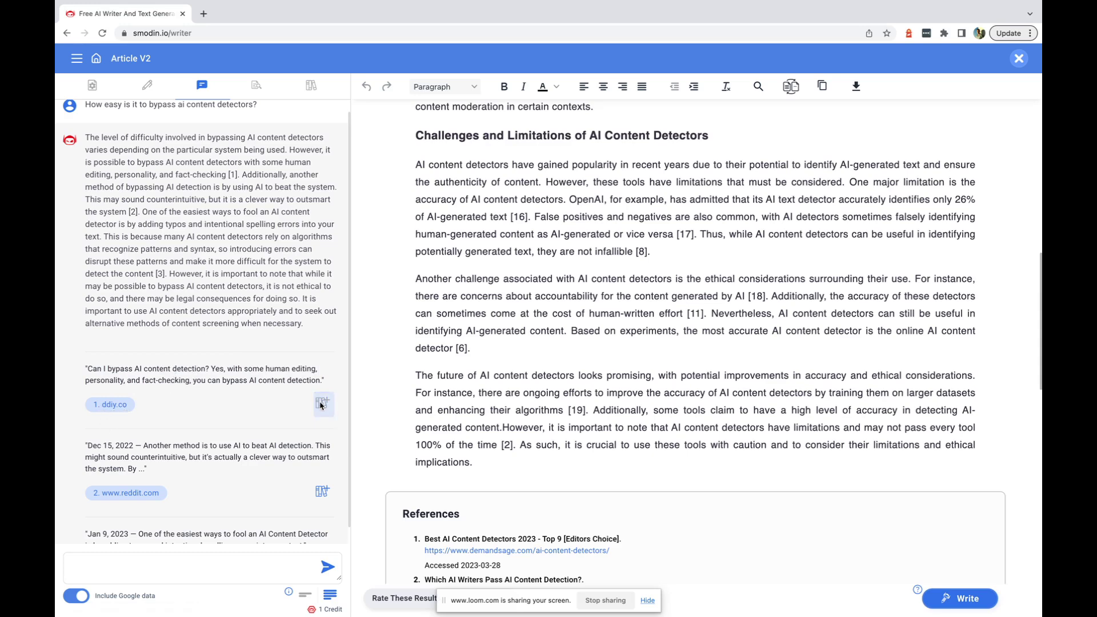
{"action": "left_click", "coordinate": [311, 84]}
{"action": "scroll", "coordinate": [184, 486], "scroll_direction": "down", "scroll_amount": 15}
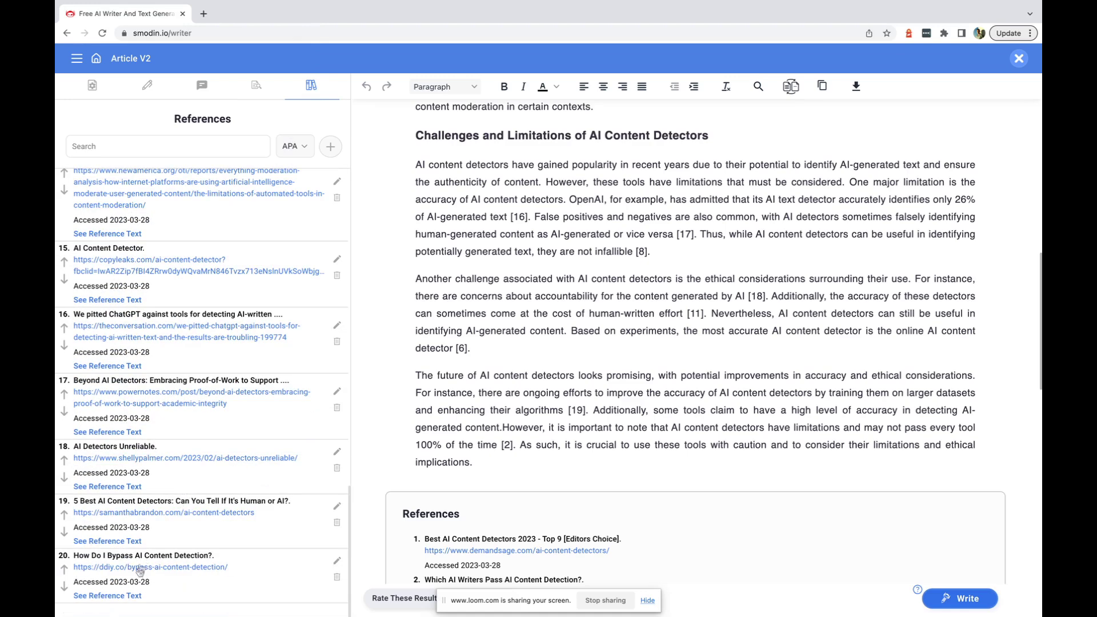
- Revisit the research and chat tools, and open the writing settings for text, context, tone, keywords and length
{"action": "left_click", "coordinate": [256, 86]}
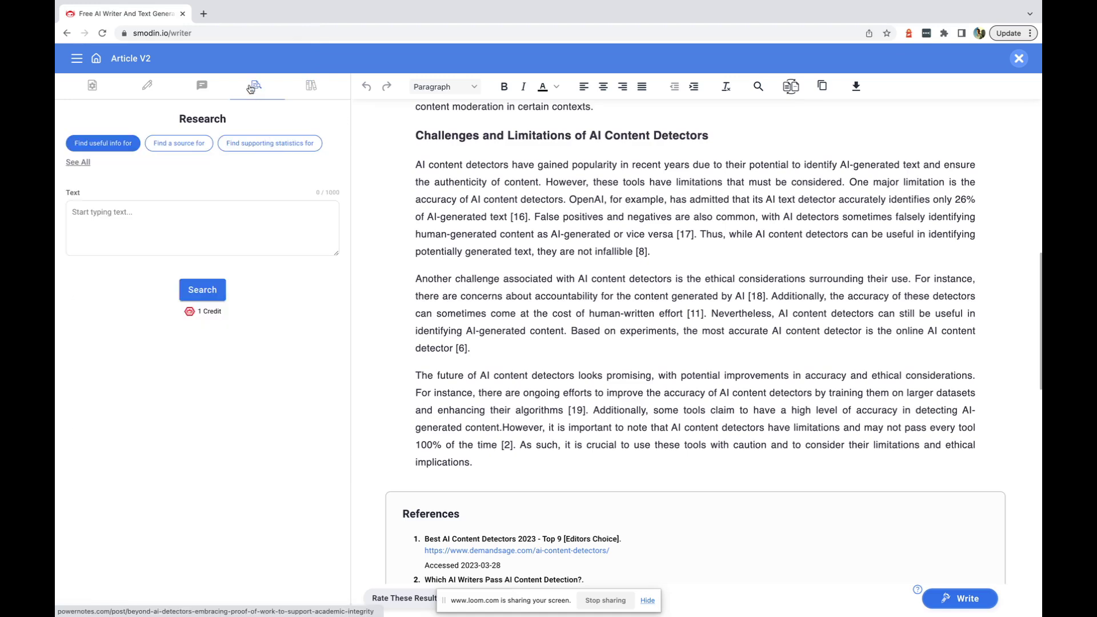
{"action": "left_click", "coordinate": [203, 86]}
{"action": "left_click", "coordinate": [148, 90]}
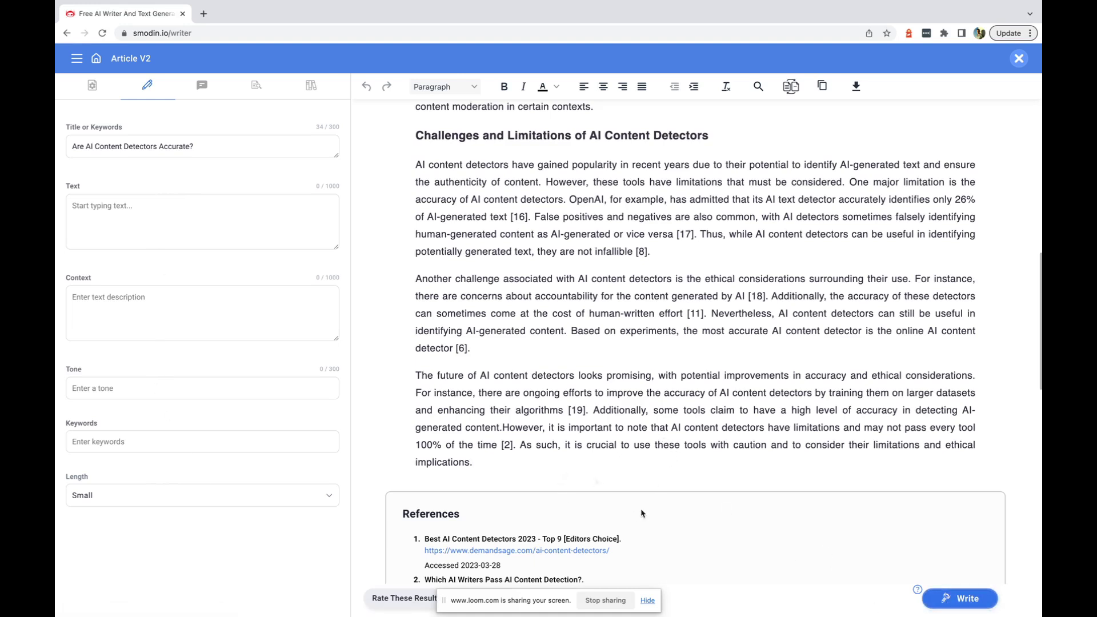
- Continue the closing paragraph of the "Challenges and Limitations" section with AI-written text, and set the writing length to Large
{"action": "left_click", "coordinate": [959, 598]}
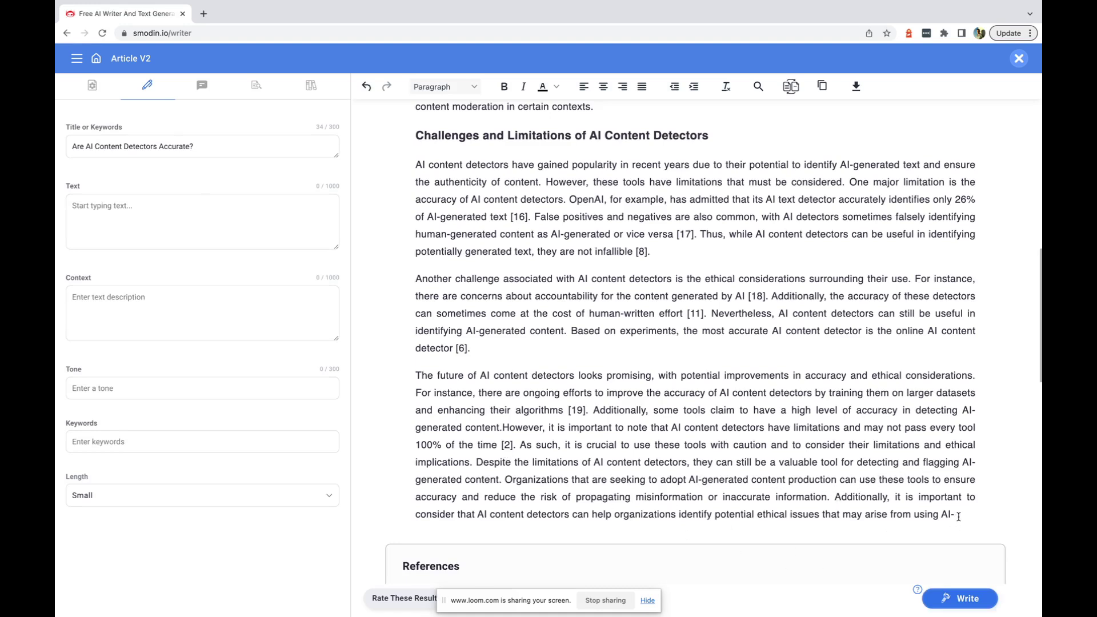
{"action": "left_click", "coordinate": [103, 504]}
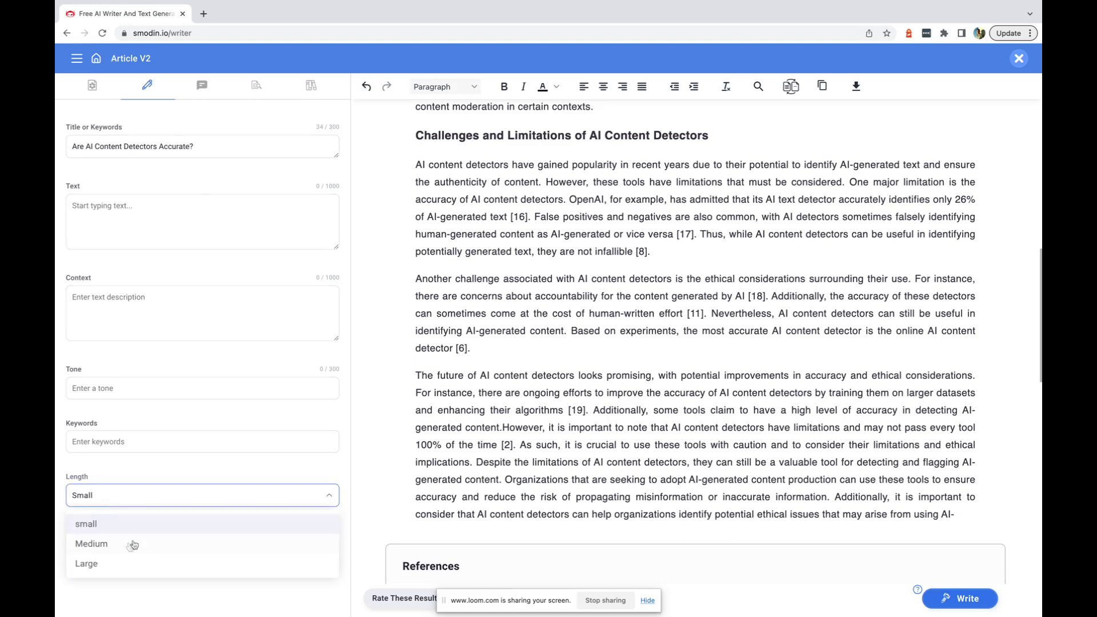
{"action": "left_click", "coordinate": [98, 564]}
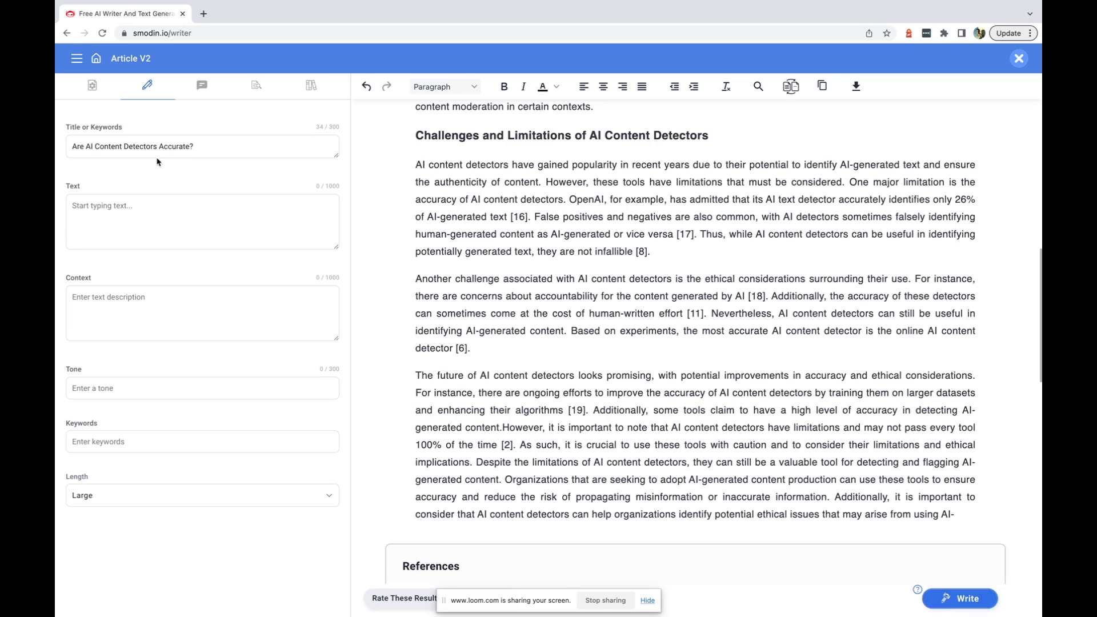
- Review the article's outline settings and look back over the generated article up to its title
{"action": "left_click", "coordinate": [93, 86]}
{"action": "scroll", "coordinate": [270, 430], "scroll_direction": "down", "scroll_amount": 3}
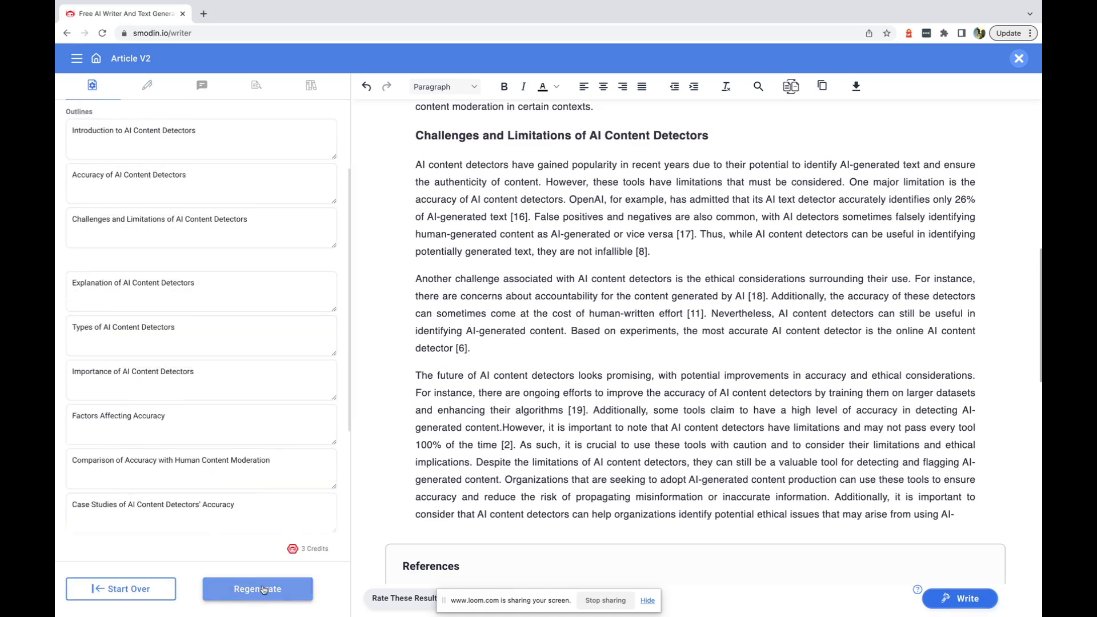
{"action": "scroll", "coordinate": [731, 291], "scroll_direction": "up", "scroll_amount": 15}
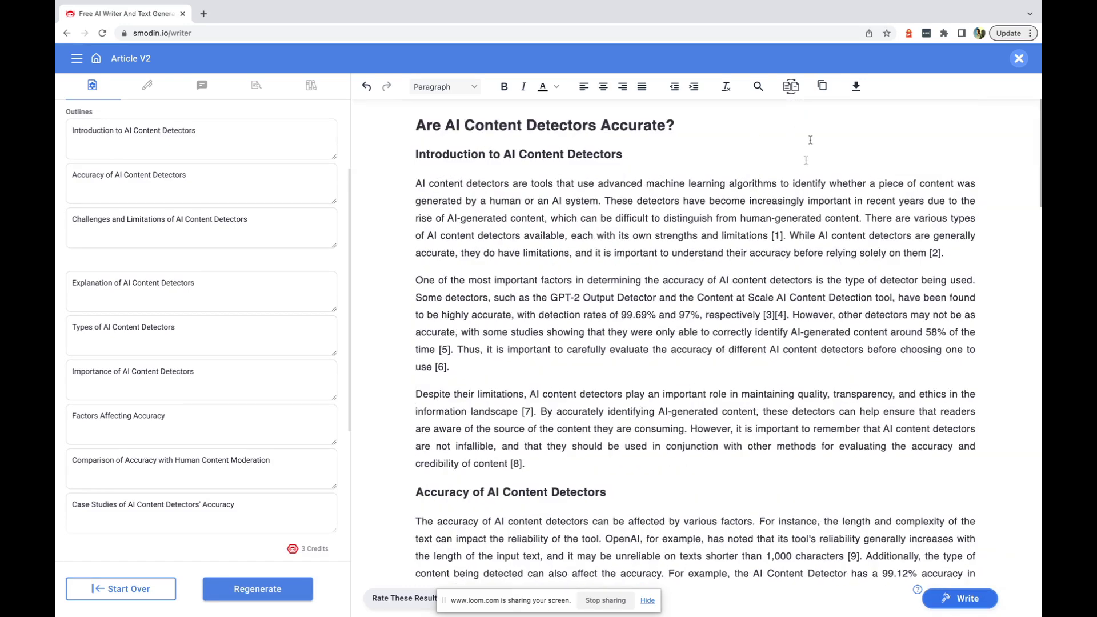
- Download the article and open the HTML file to check its text and references, returning to the article editor
{"action": "left_click", "coordinate": [856, 87]}
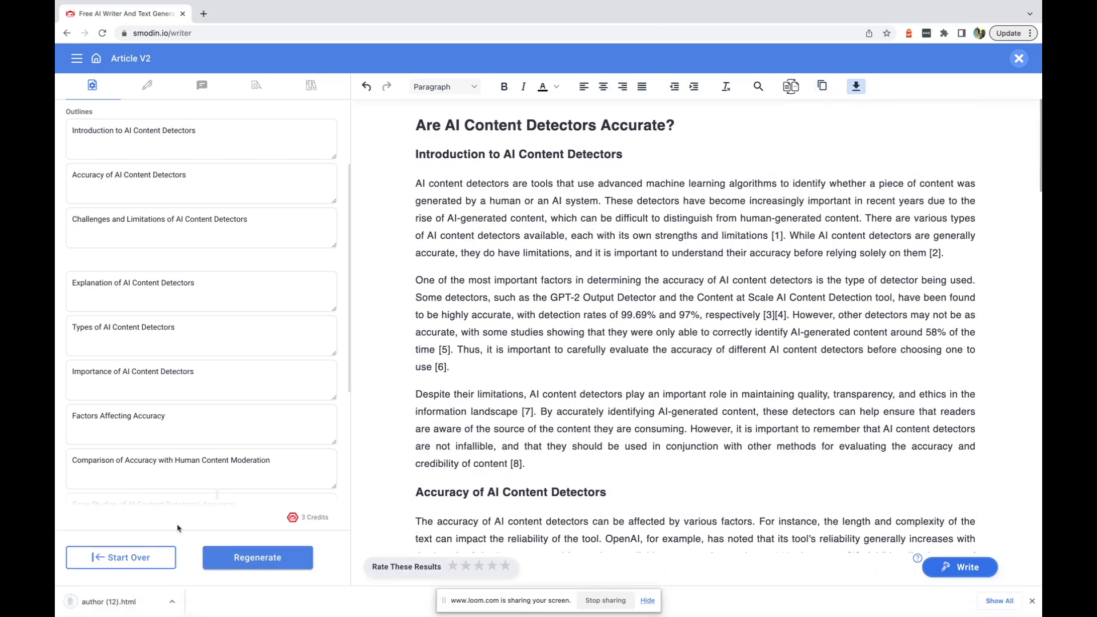
{"action": "left_click", "coordinate": [108, 602]}
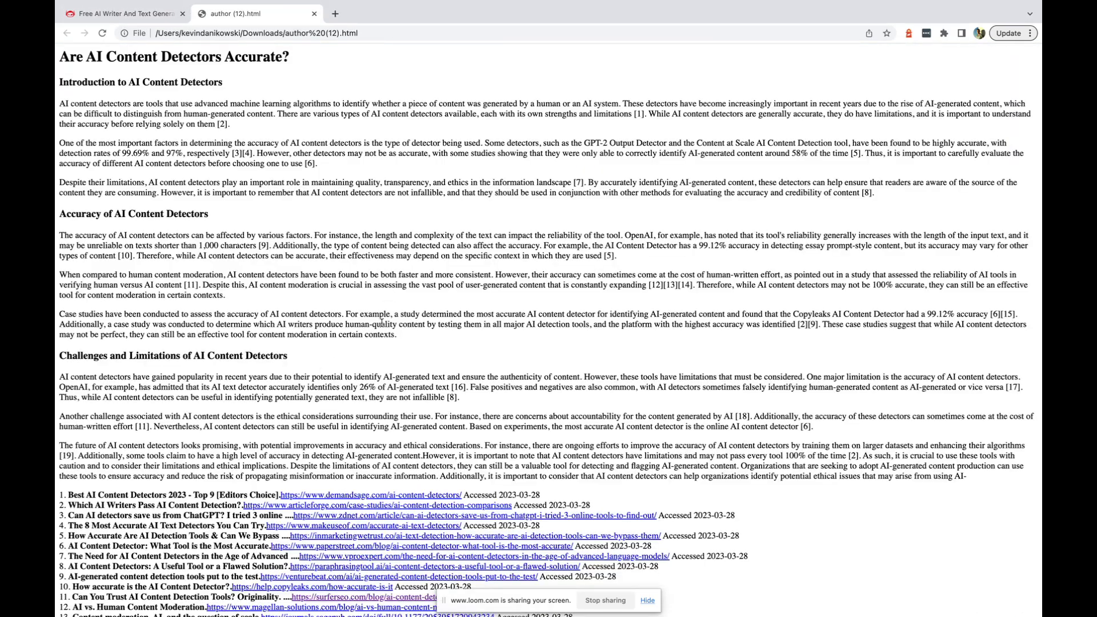
{"action": "scroll", "coordinate": [391, 295], "scroll_direction": "down", "scroll_amount": 4}
{"action": "scroll", "coordinate": [381, 323], "scroll_direction": "up", "scroll_amount": 4}
{"action": "left_click", "coordinate": [125, 8]}
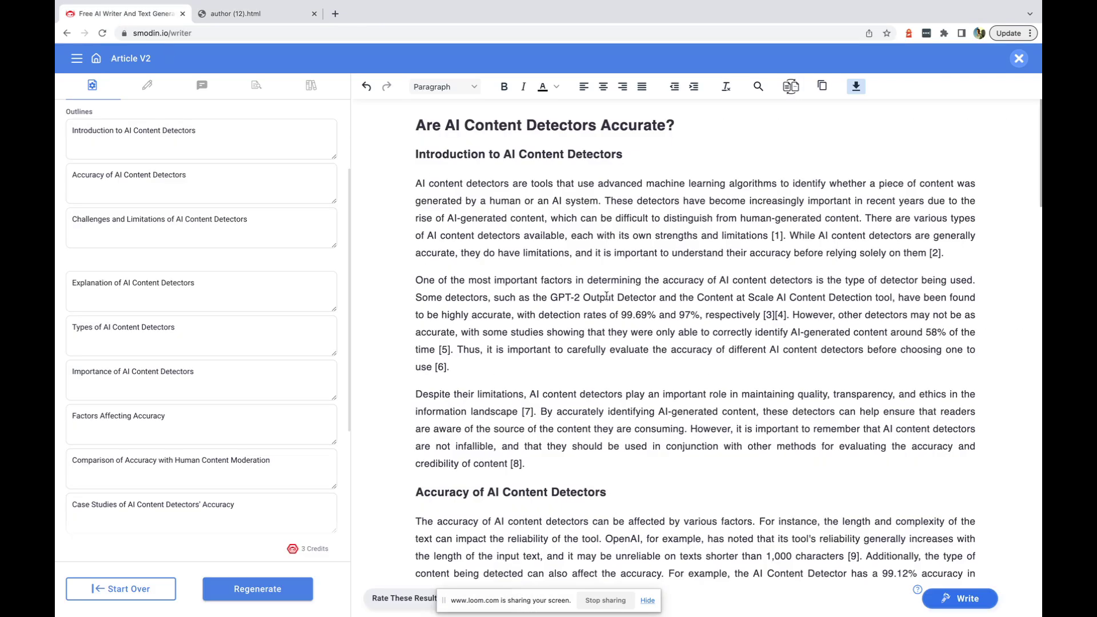